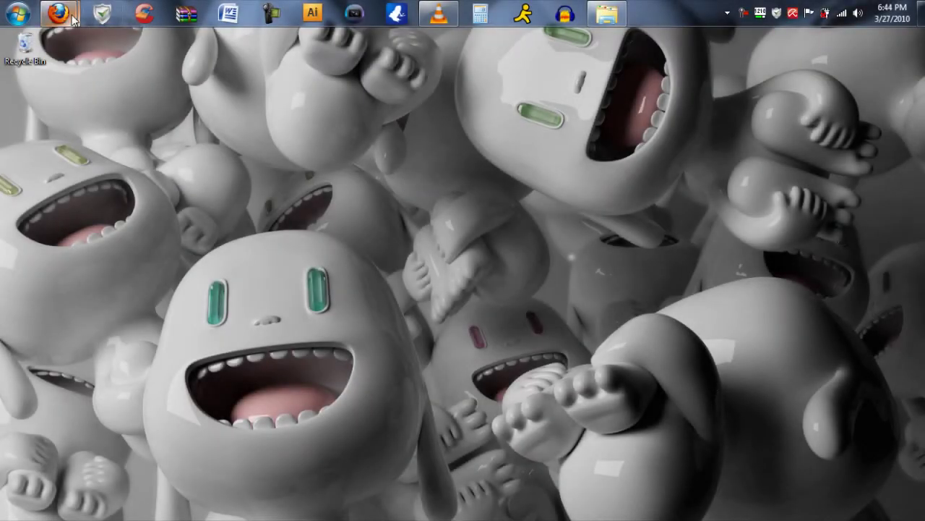
- Switch to Firefox and open the website cnet.com
{"action": "mouse_move", "coordinate": [60, 14]}
{"action": "left_click", "coordinate": [201, 101]}
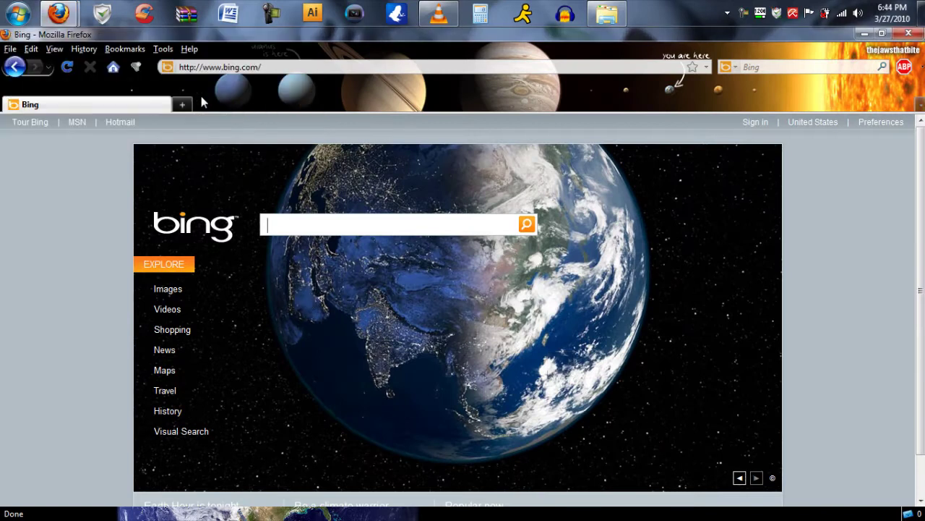
{"action": "left_click", "coordinate": [323, 65]}
{"action": "type", "text": "cnet.com"}
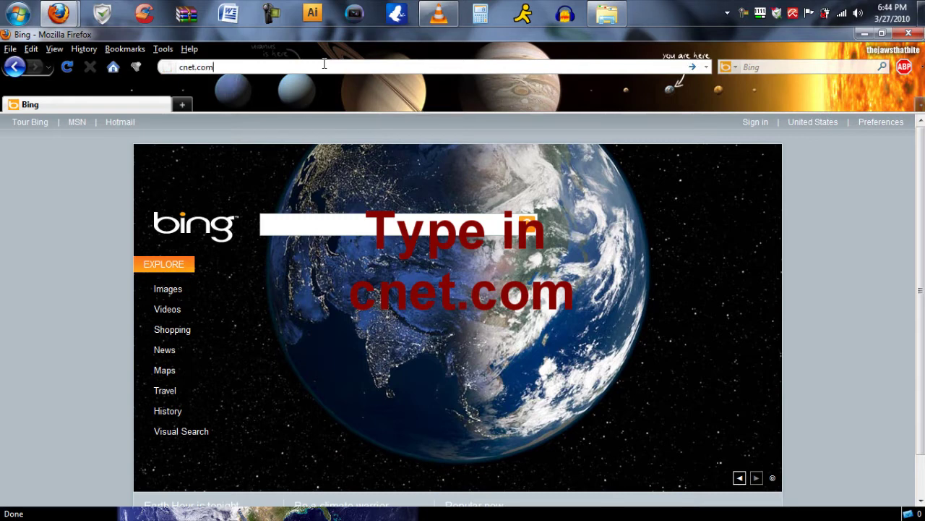
{"action": "key", "text": "Return"}
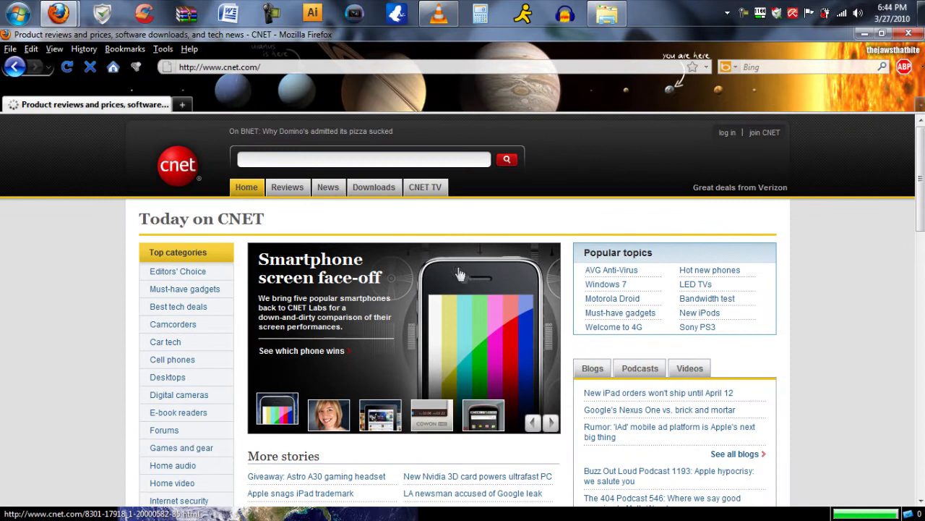
- Go to CNET's software downloads section and search it for "any video converter"
{"action": "left_click", "coordinate": [374, 189]}
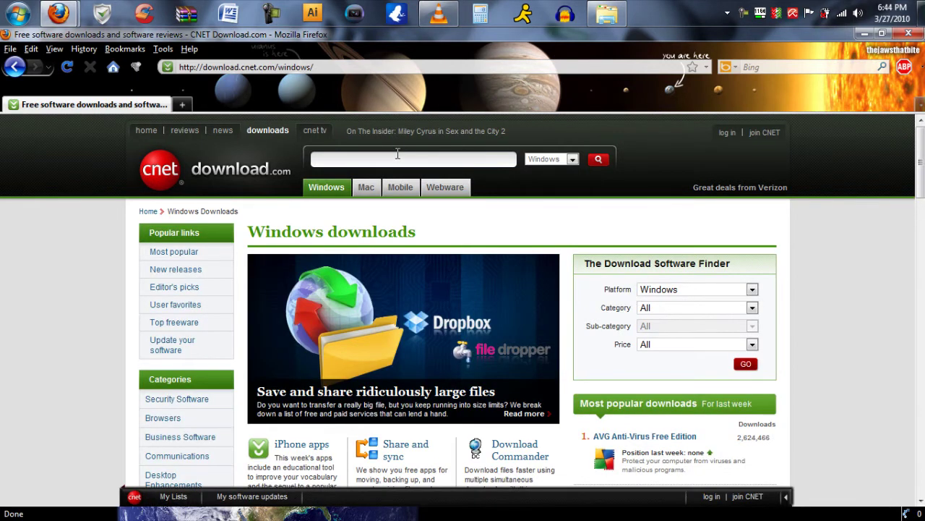
{"action": "left_click", "coordinate": [397, 154]}
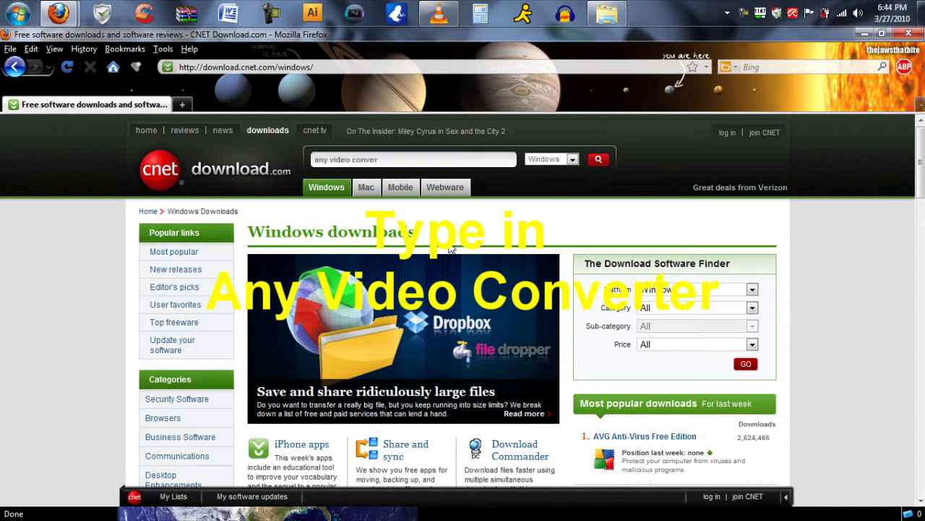
{"action": "key", "text": "Return"}
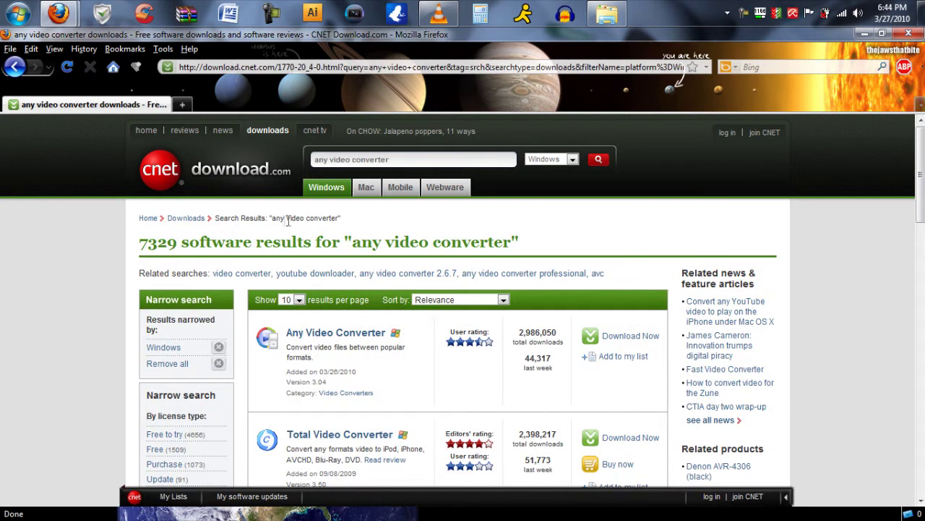
- Download Any Video Converter (avc-free.exe) using DownThemAll!, then close the download manager and minimize the browser
{"action": "left_click", "coordinate": [355, 337]}
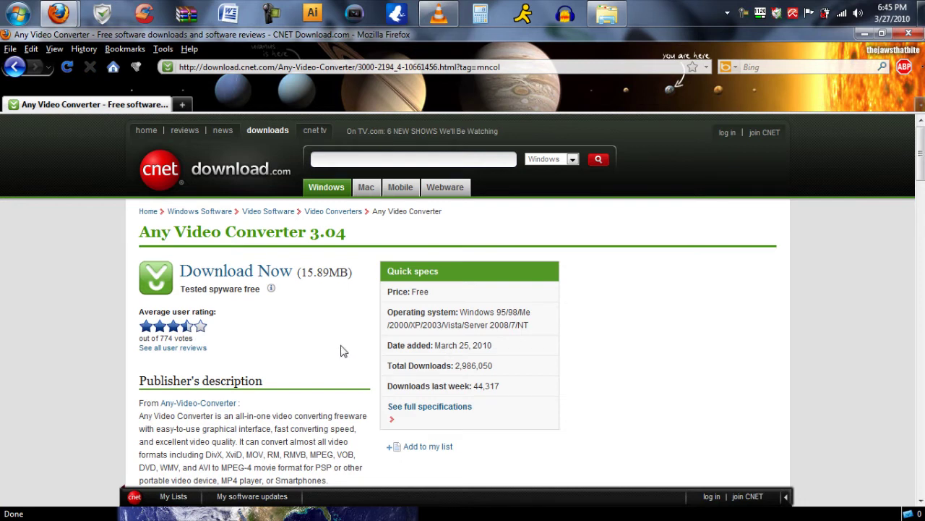
{"action": "scroll", "coordinate": [344, 351], "scroll_direction": "down", "scroll_amount": 2}
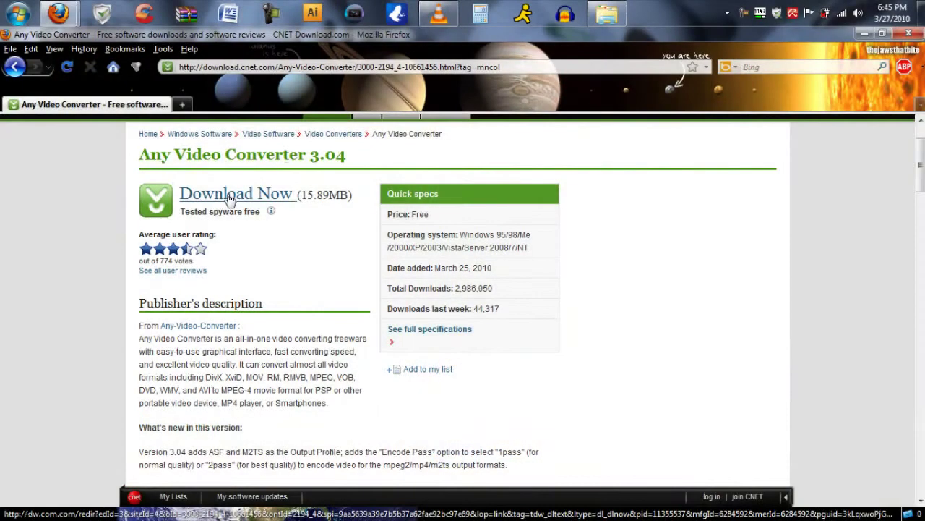
{"action": "left_click", "coordinate": [229, 196]}
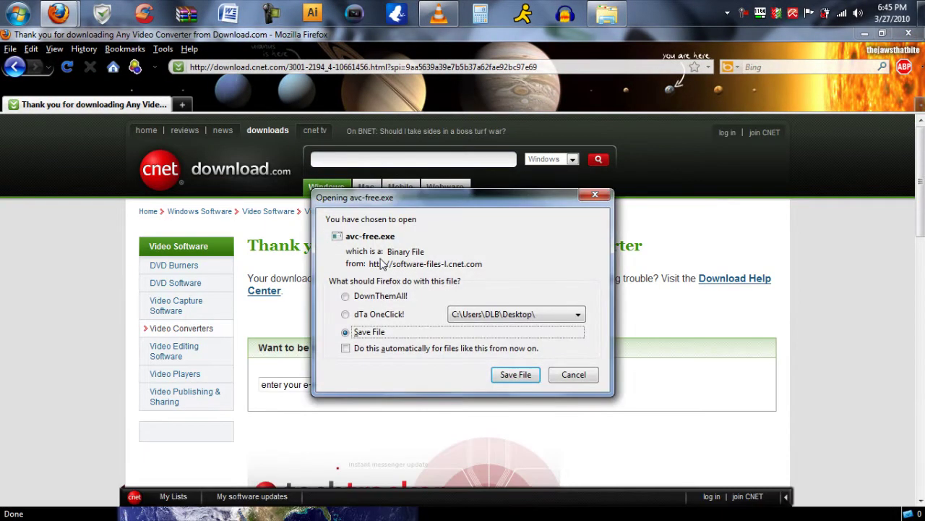
{"action": "left_click", "coordinate": [347, 297]}
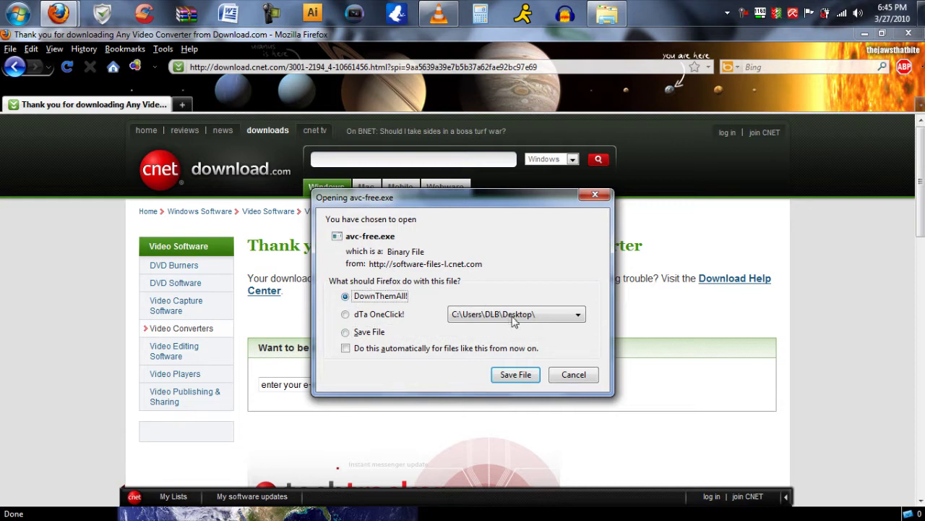
{"action": "left_click", "coordinate": [515, 374]}
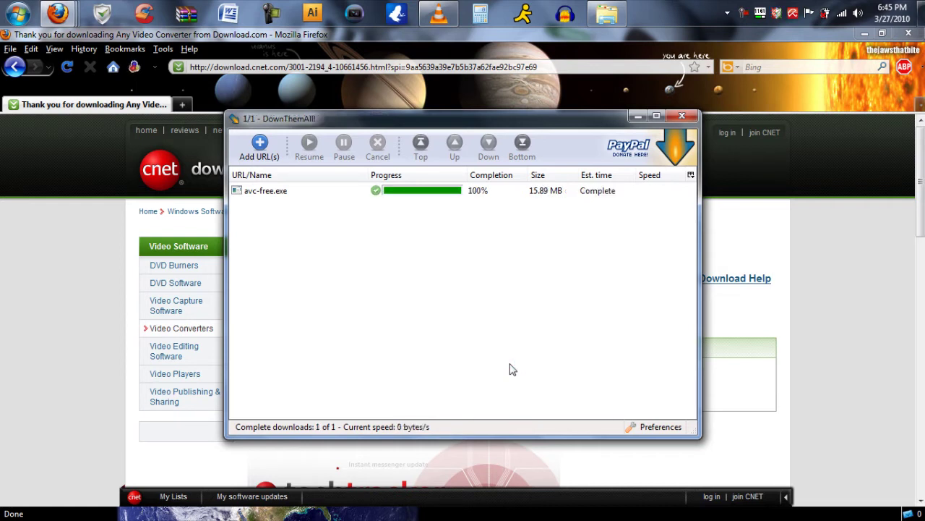
{"action": "left_click", "coordinate": [681, 117]}
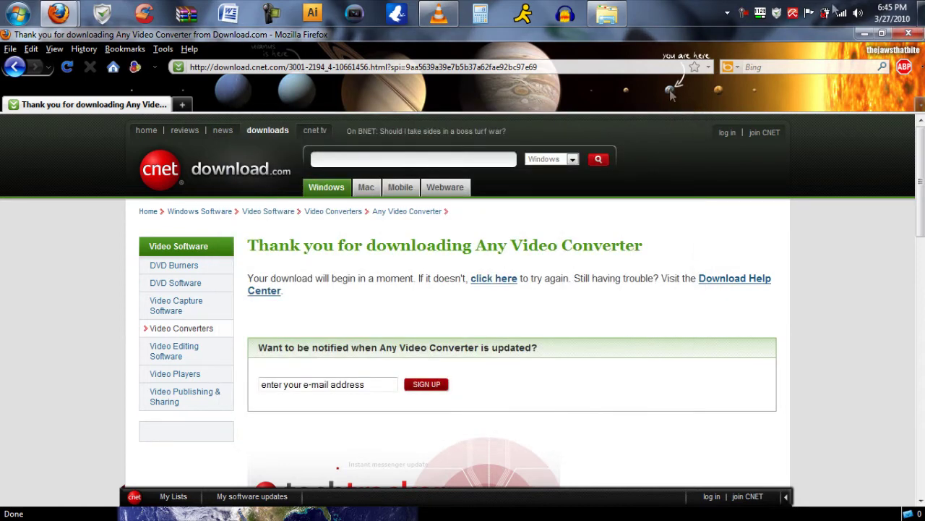
{"action": "left_click", "coordinate": [866, 36]}
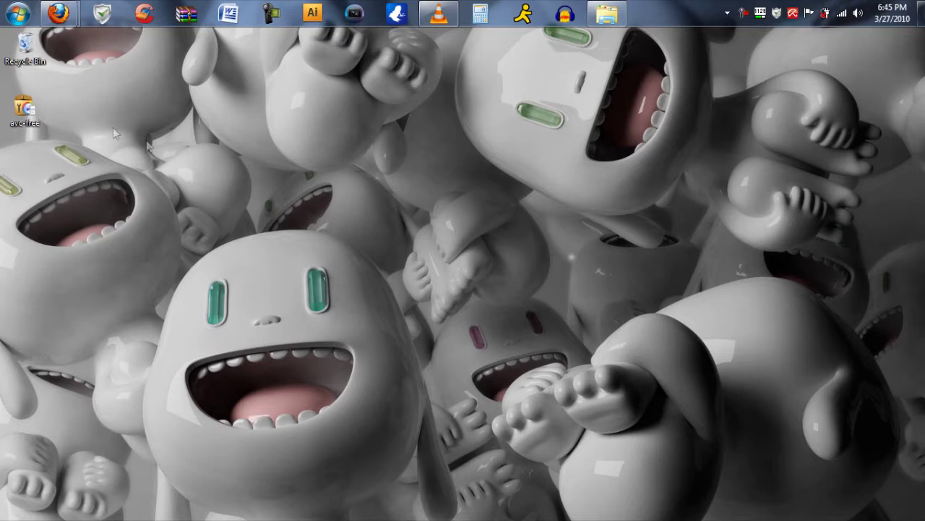
- Launch the avc-free installer from the desktop and allow it through the COMODO Defense+ and User Account Control requests
{"action": "left_click", "coordinate": [24, 108]}
{"action": "key", "text": "Return"}
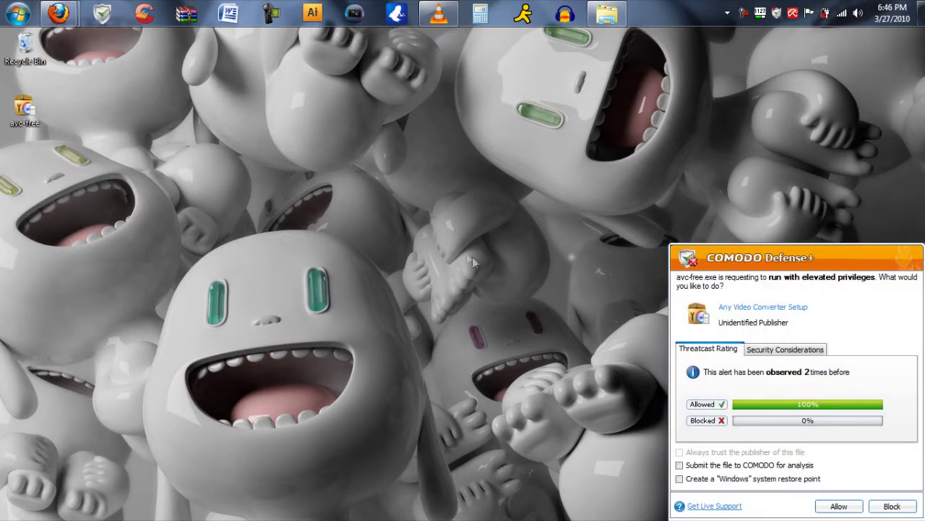
{"action": "left_click", "coordinate": [832, 503]}
{"action": "right_click", "coordinate": [793, 13]}
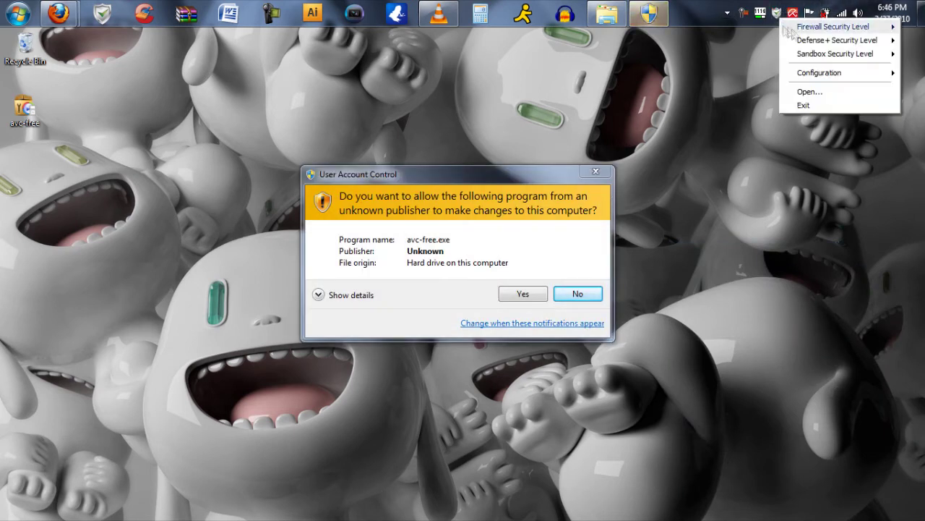
{"action": "left_click", "coordinate": [529, 292]}
- Accept the license agreement and install Any Video Converter, continuing through the setup pages with the preset options
{"action": "left_click", "coordinate": [535, 388]}
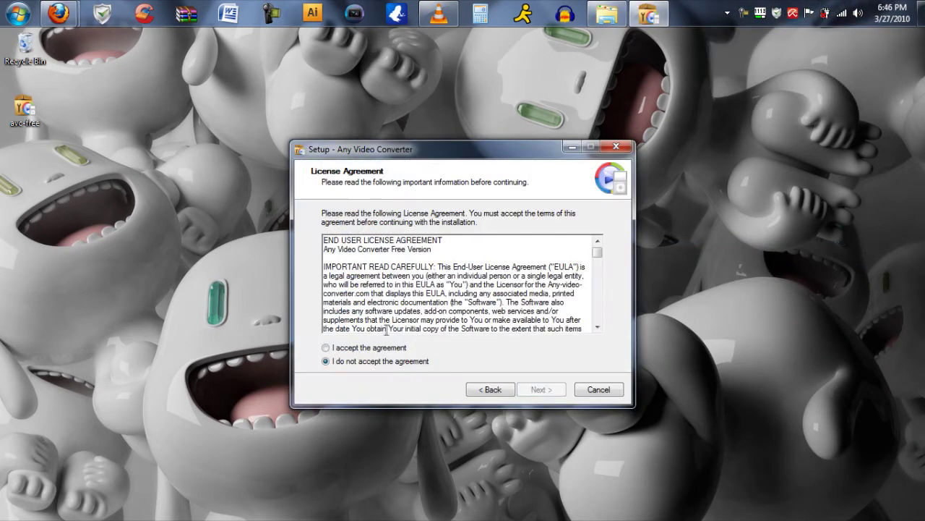
{"action": "left_click", "coordinate": [325, 351]}
{"action": "left_click", "coordinate": [539, 388]}
{"action": "left_click", "coordinate": [537, 389]}
{"action": "left_click", "coordinate": [533, 389]}
{"action": "left_click", "coordinate": [533, 390]}
{"action": "left_click", "coordinate": [531, 389]}
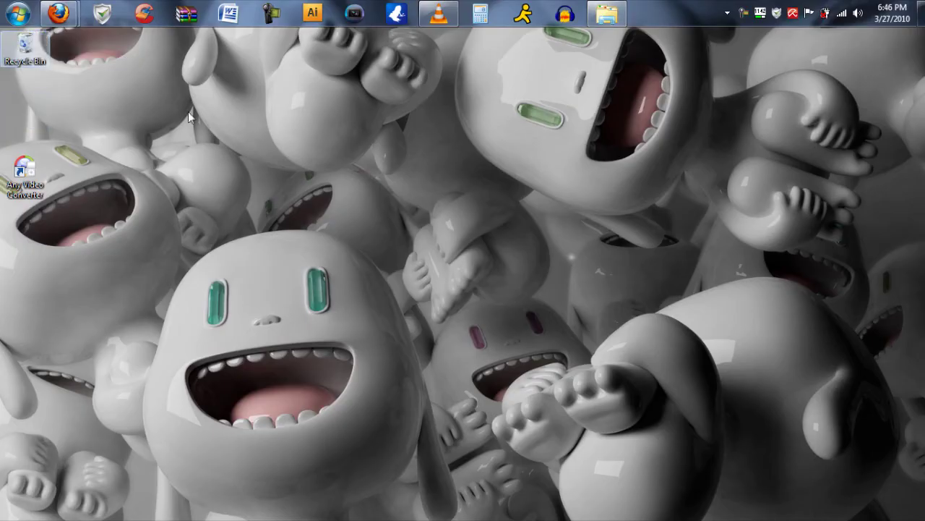
- Return to the Firefox window with the CNET download page and open mozilla.com in it
{"action": "mouse_move", "coordinate": [57, 13]}
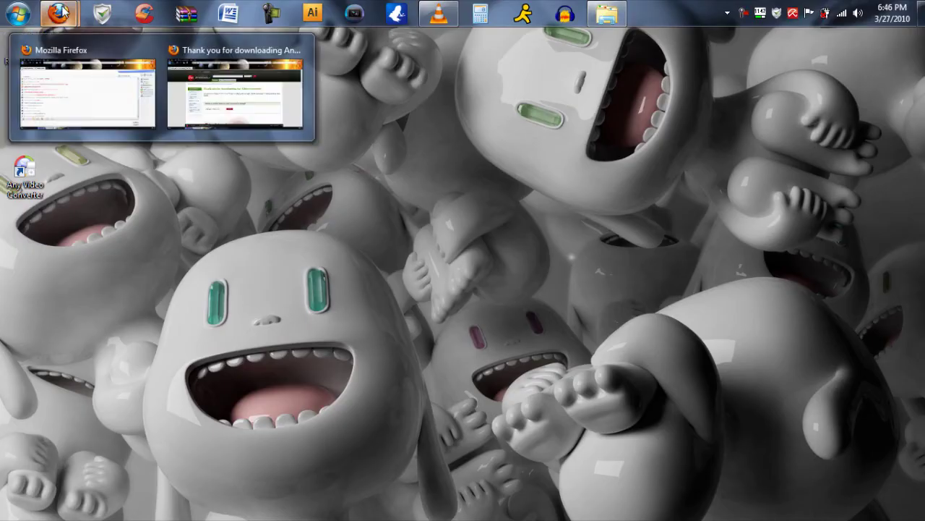
{"action": "left_click", "coordinate": [192, 79]}
{"action": "left_click", "coordinate": [245, 67]}
{"action": "type", "text": "mo"}
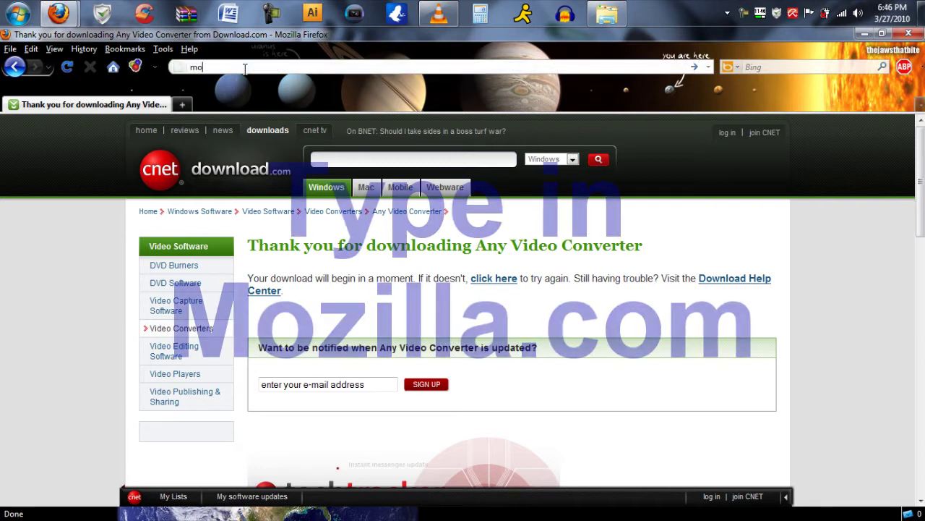
{"action": "type", "text": "zilla."}
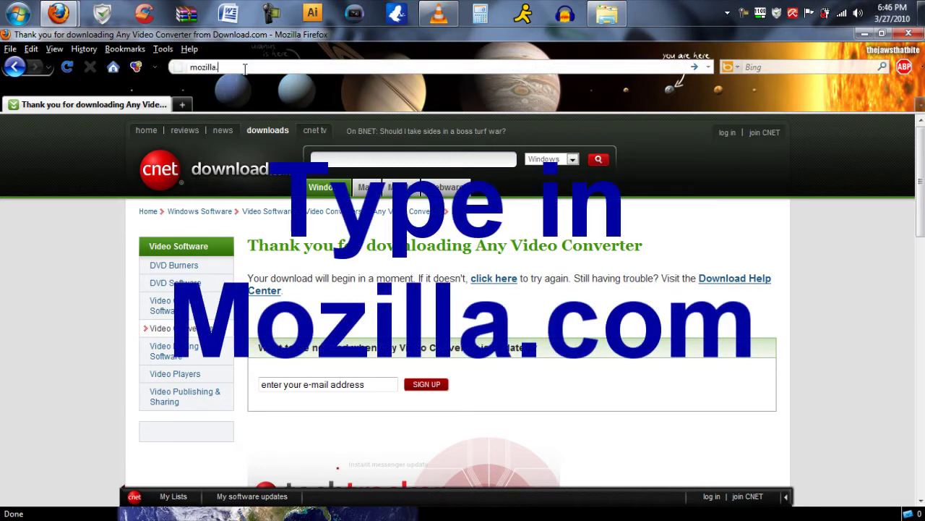
{"action": "type", "text": "com"}
{"action": "key", "text": "Return"}
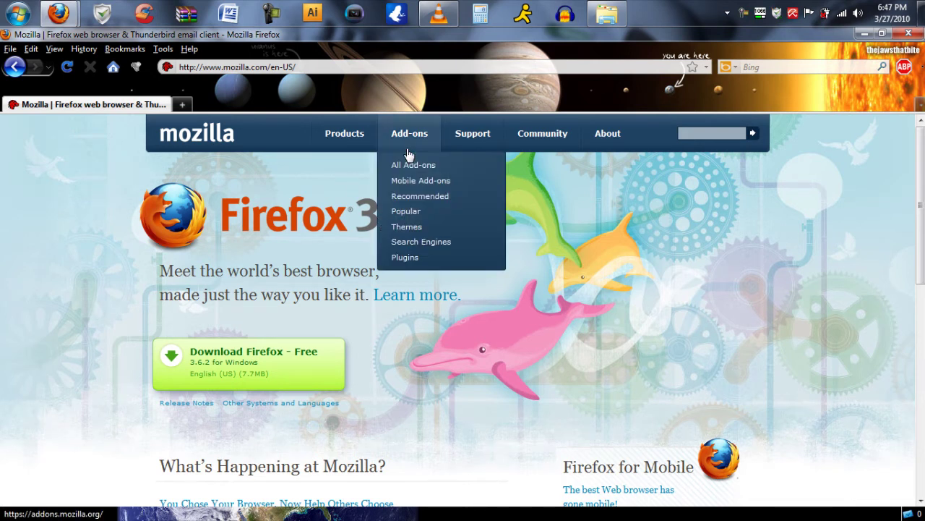
- Open the Firefox add-ons site from Mozilla's page and search all add-ons for "downloadhelper"
{"action": "left_click", "coordinate": [408, 154]}
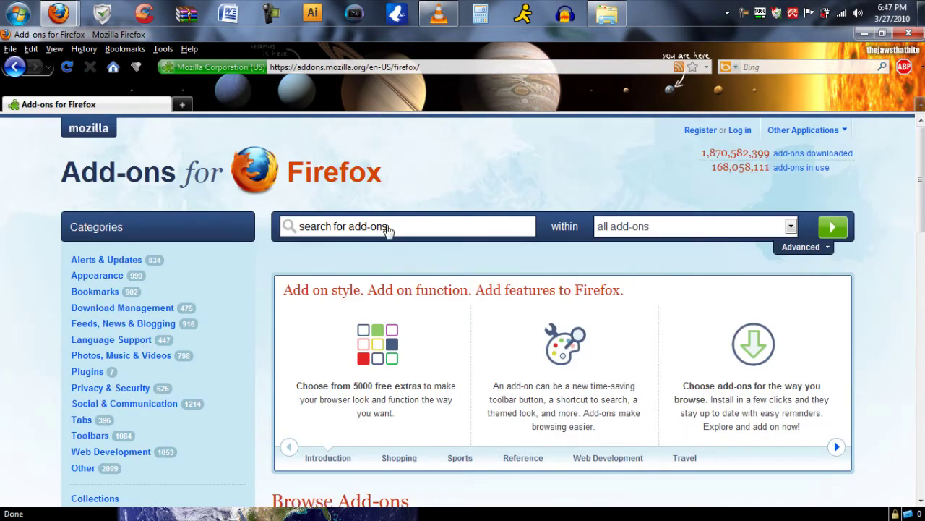
{"action": "left_click", "coordinate": [388, 227]}
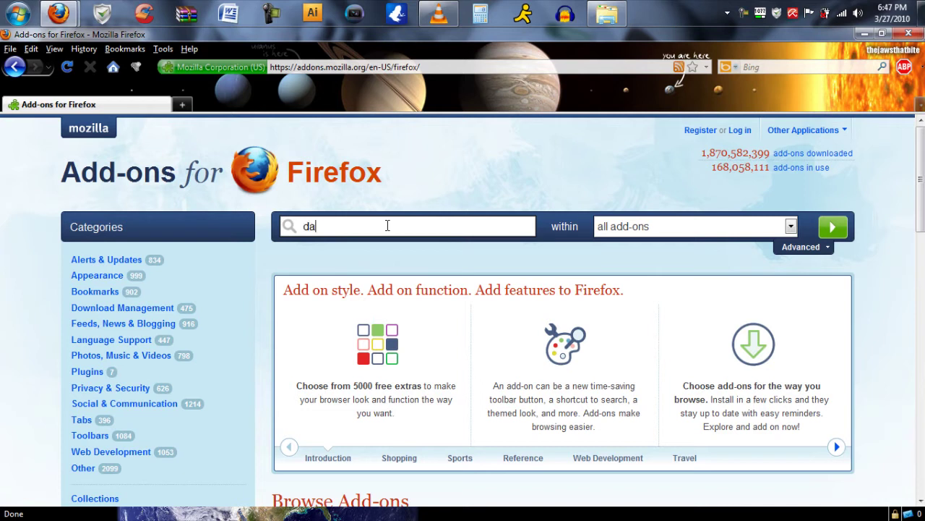
{"action": "type", "text": "downloadhelper"}
{"action": "key", "text": "Return"}
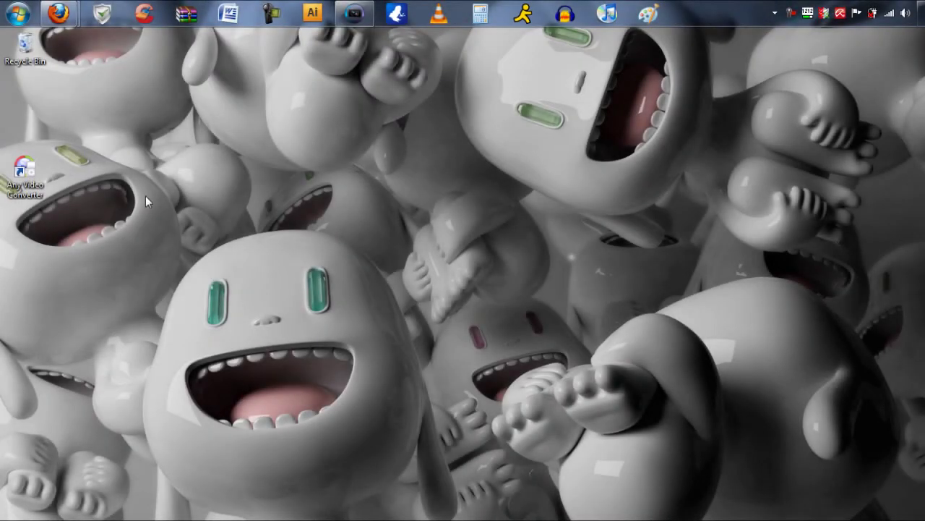
- Switch to the YouTube window, search for "lil wayne no ceiling" and open the video "lil wayne no ceiling run this town"
{"action": "mouse_move", "coordinate": [59, 14]}
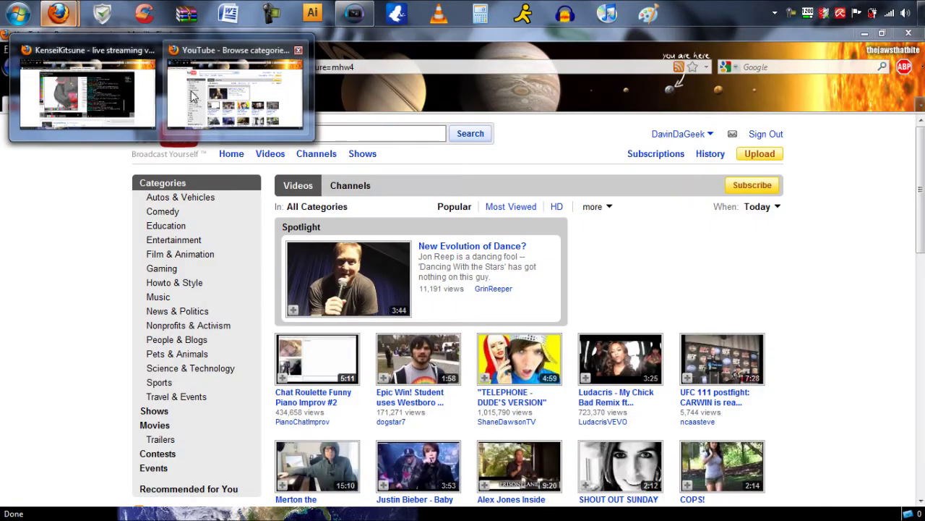
{"action": "left_click", "coordinate": [192, 96]}
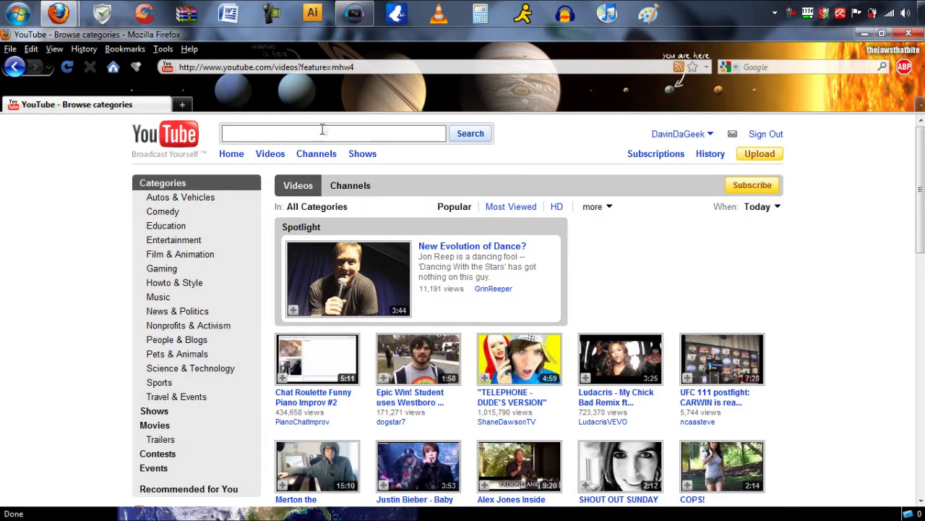
{"action": "left_click", "coordinate": [389, 135]}
{"action": "type", "text": "lil wayne no"}
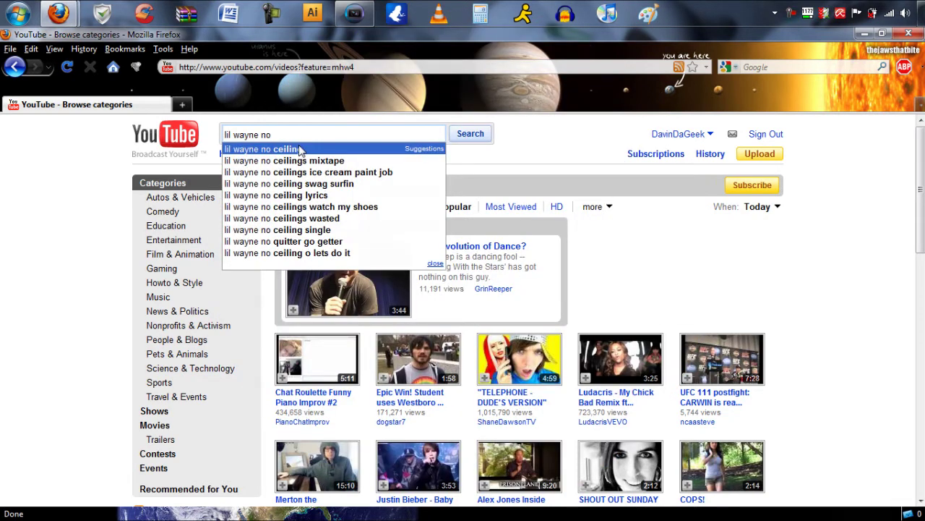
{"action": "left_click", "coordinate": [300, 150]}
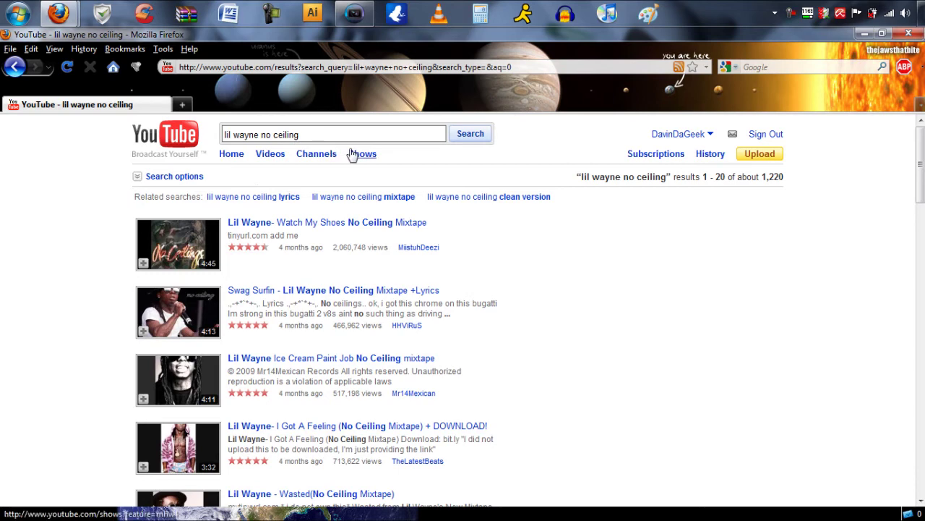
{"action": "left_click_drag", "start_coordinate": [920, 165], "coordinate": [920, 233]}
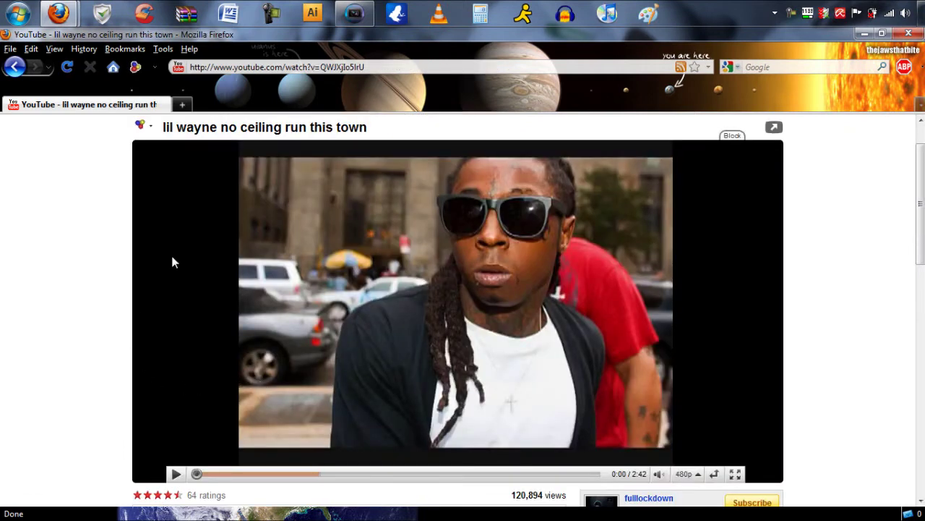
- Start a DownloadHelper download of the video's [HQ18] MP4 version
{"action": "left_click", "coordinate": [138, 69]}
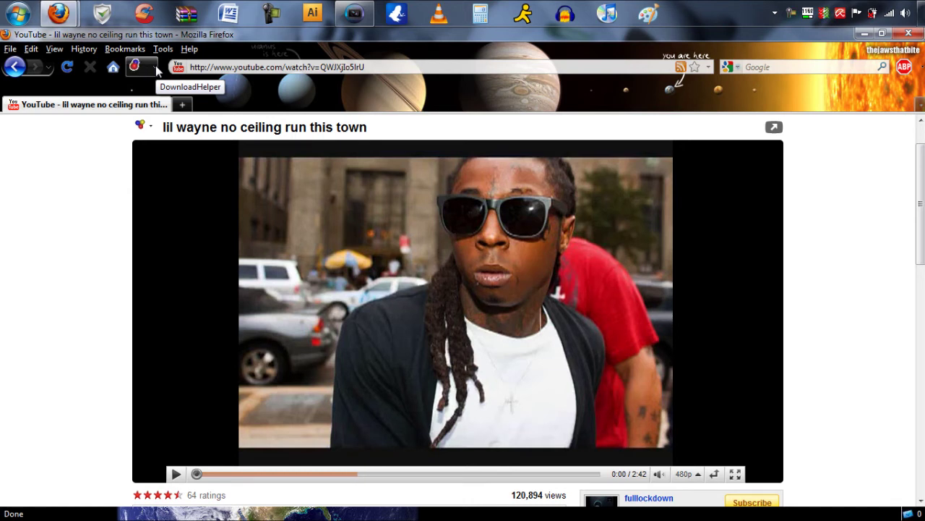
{"action": "left_click", "coordinate": [155, 65]}
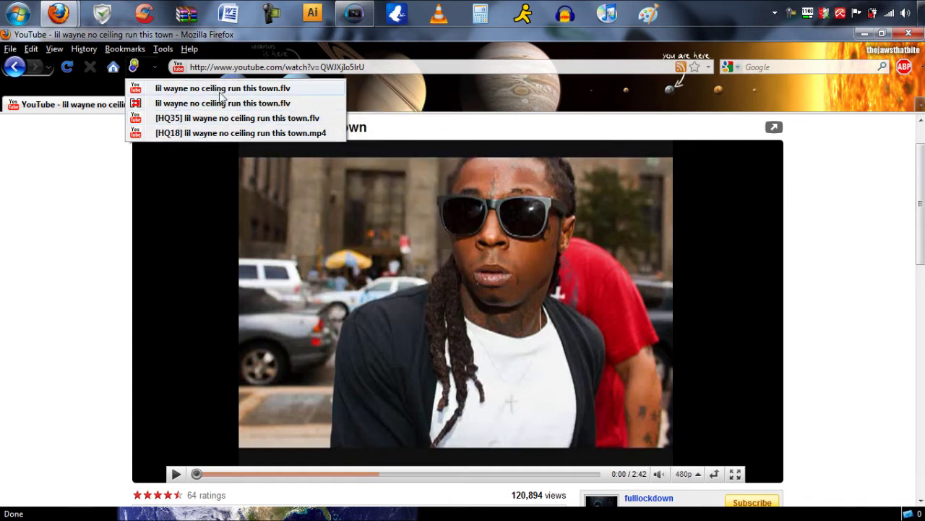
{"action": "mouse_move", "coordinate": [228, 135]}
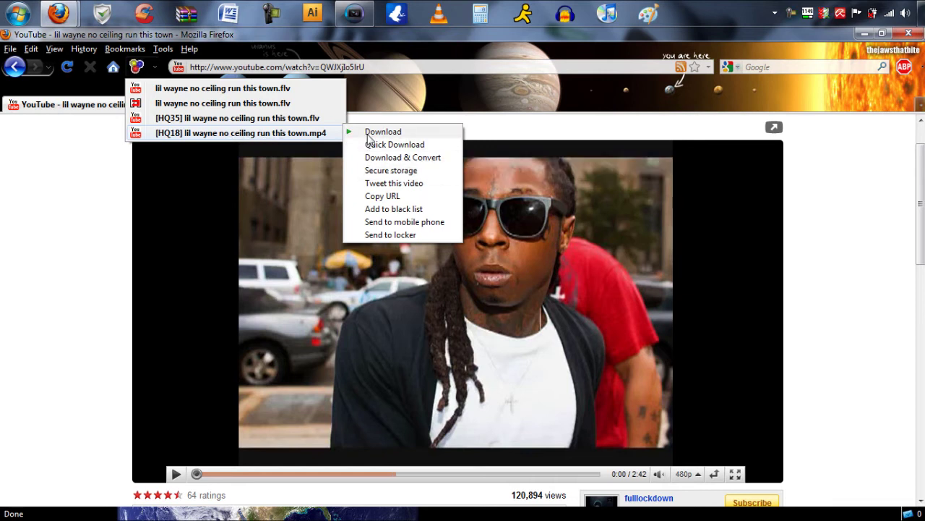
{"action": "left_click", "coordinate": [368, 133]}
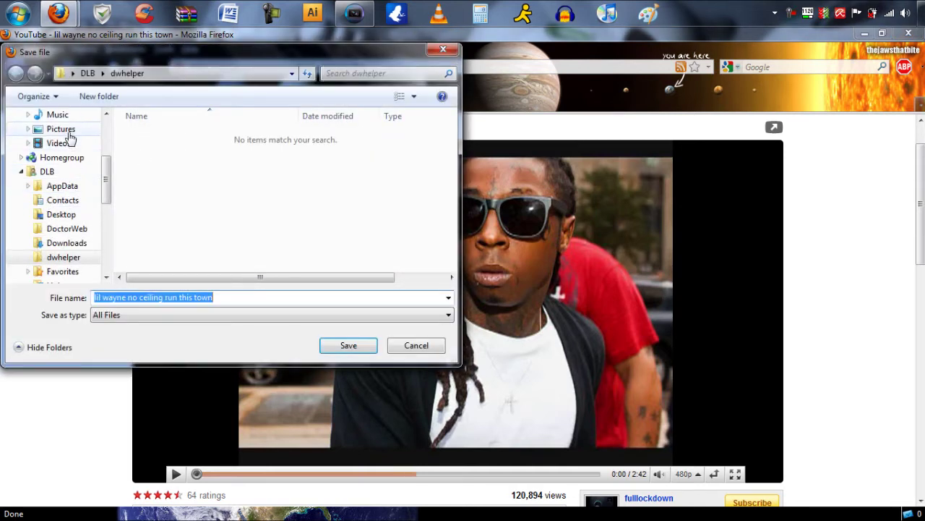
- Choose the desktop as the save location for the video "lil wayne no ceiling run this town"
{"action": "scroll", "coordinate": [109, 170], "scroll_direction": "up", "scroll_amount": 1}
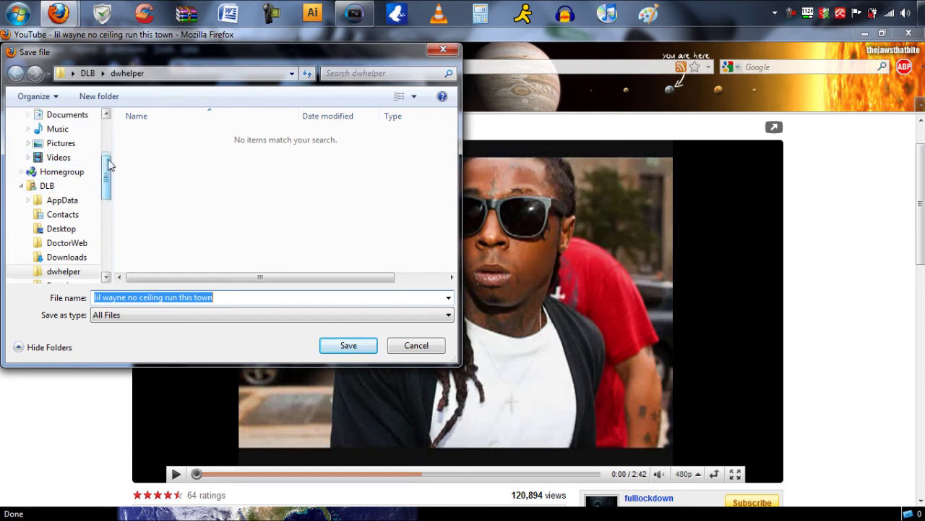
{"action": "scroll", "coordinate": [108, 169], "scroll_direction": "up", "scroll_amount": 3}
{"action": "left_click", "coordinate": [63, 138]}
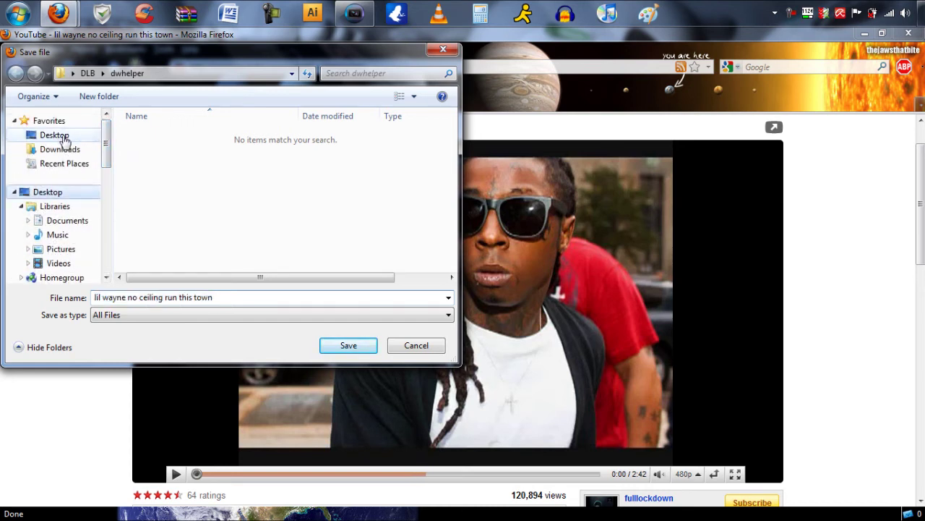
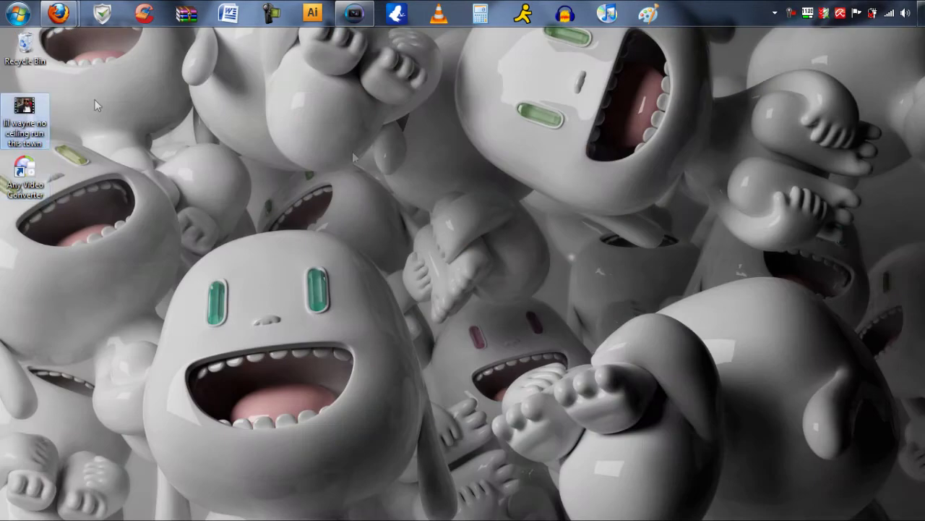
- Launch Any Video Converter from the desktop and add the downloaded Lil Wayne video to its conversion list
{"action": "left_click_drag", "start_coordinate": [25, 107], "coordinate": [432, 179]}
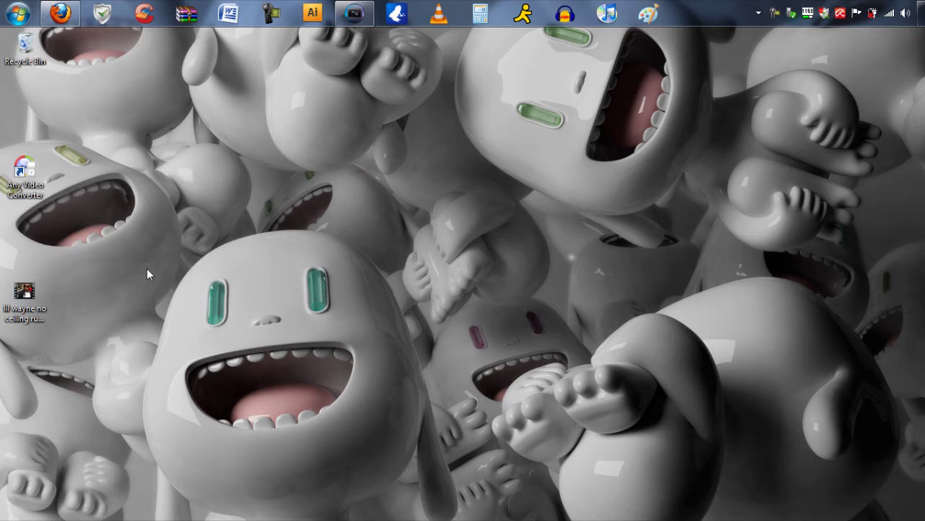
{"action": "double_click", "coordinate": [29, 166]}
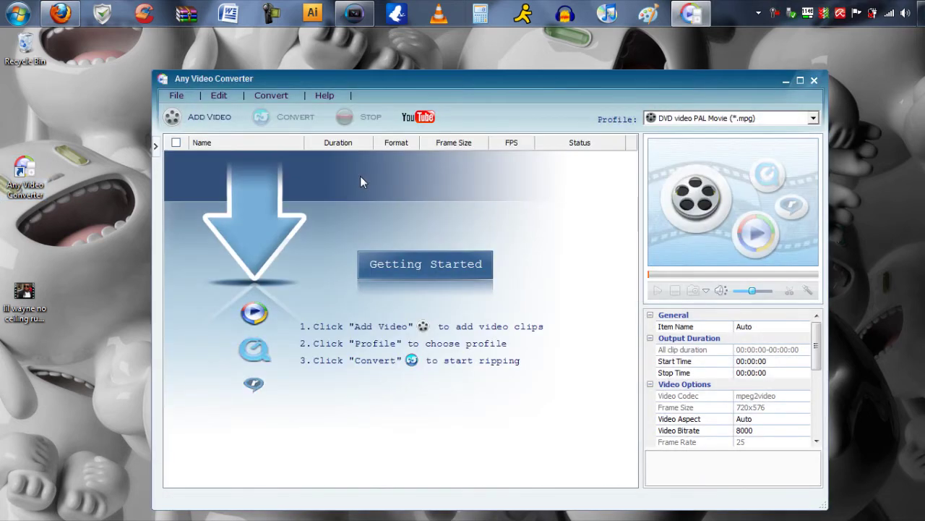
{"action": "left_click_drag", "start_coordinate": [447, 81], "coordinate": [433, 67]}
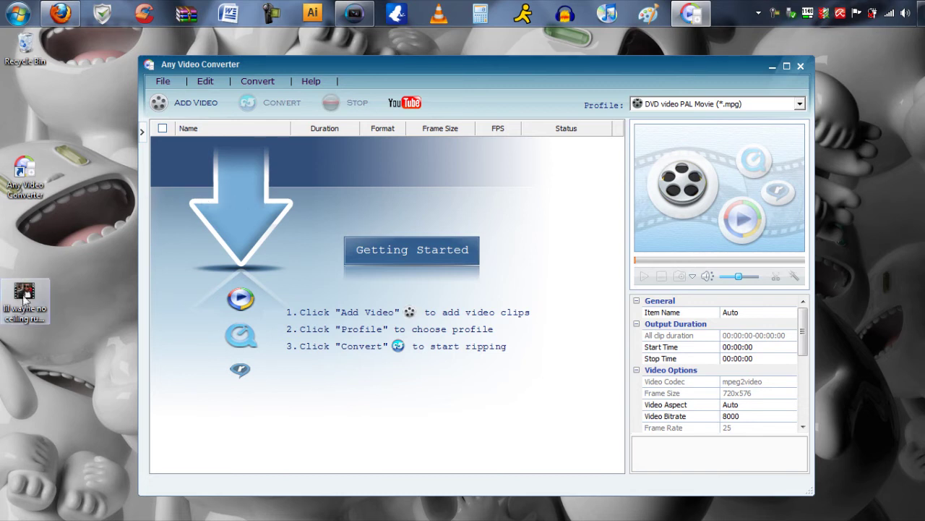
{"action": "left_click_drag", "start_coordinate": [25, 295], "coordinate": [213, 204]}
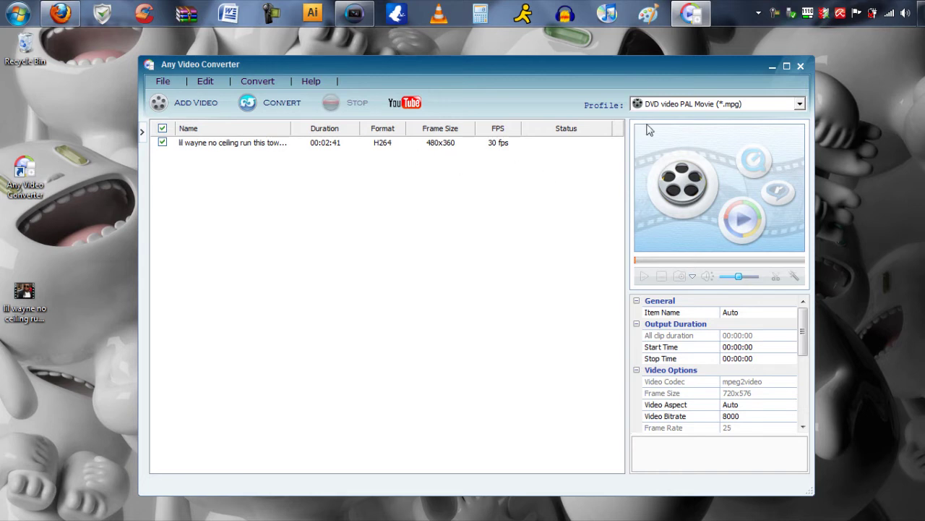
- Convert the listed video with the MP3 Audio (*.mp3) profile at a 48000 sample rate, declining the Pro version offer
{"action": "left_click", "coordinate": [799, 104]}
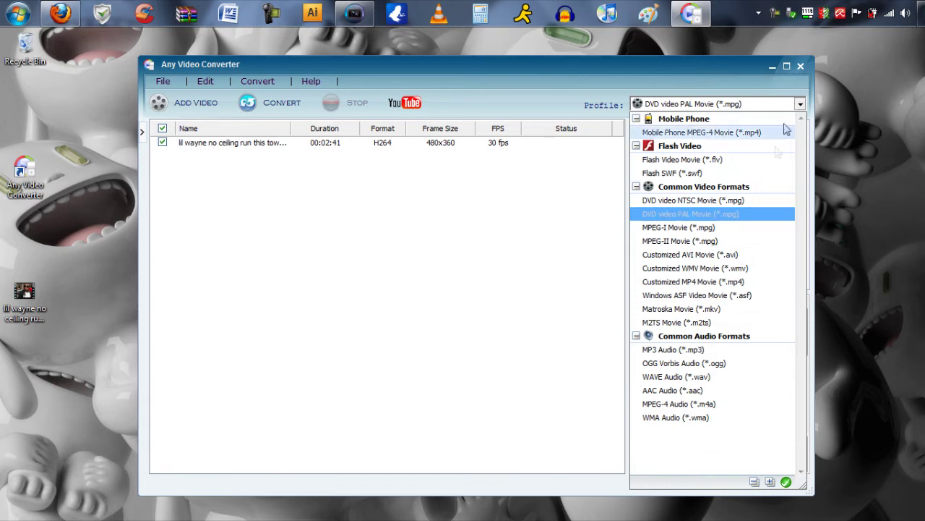
{"action": "left_click", "coordinate": [694, 352]}
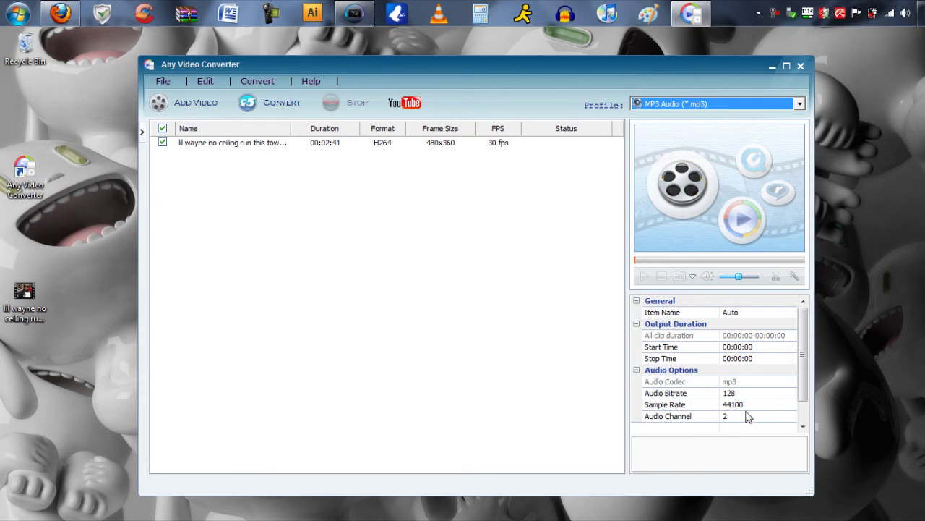
{"action": "left_click", "coordinate": [688, 407]}
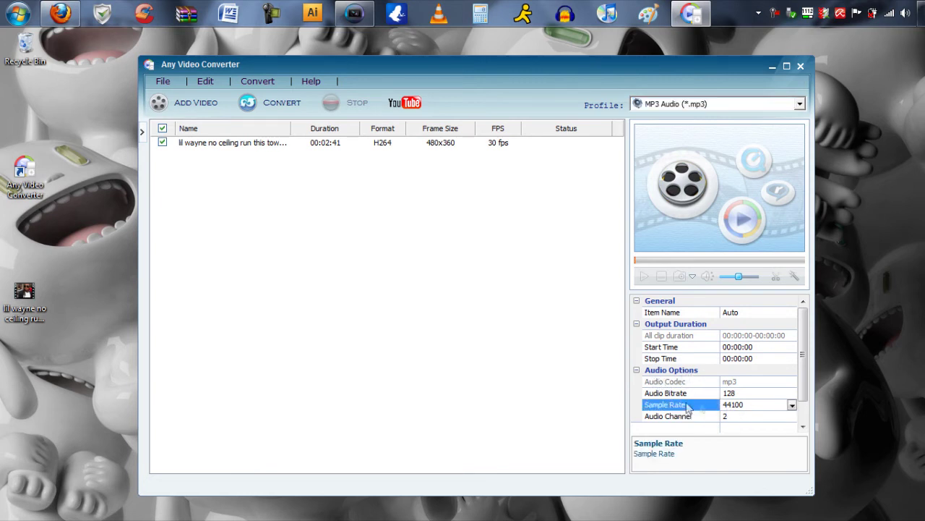
{"action": "left_click", "coordinate": [793, 406]}
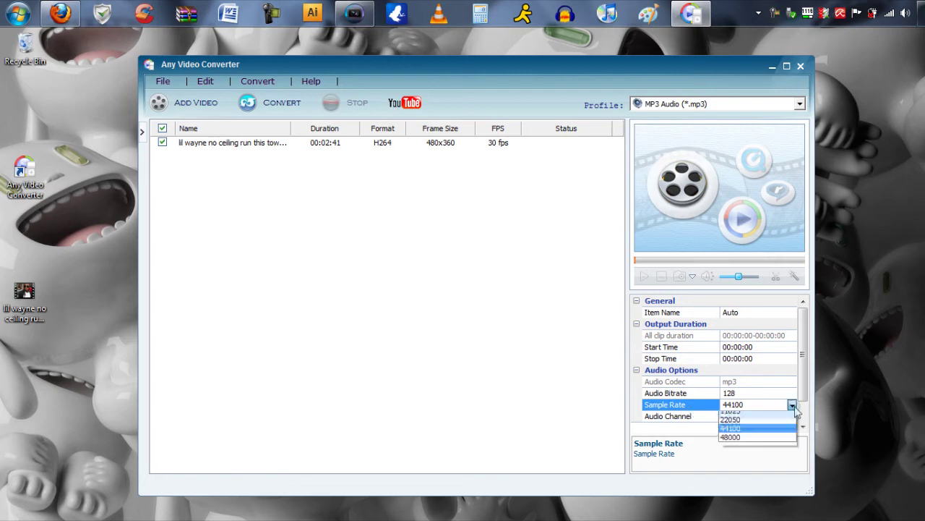
{"action": "left_click", "coordinate": [759, 442]}
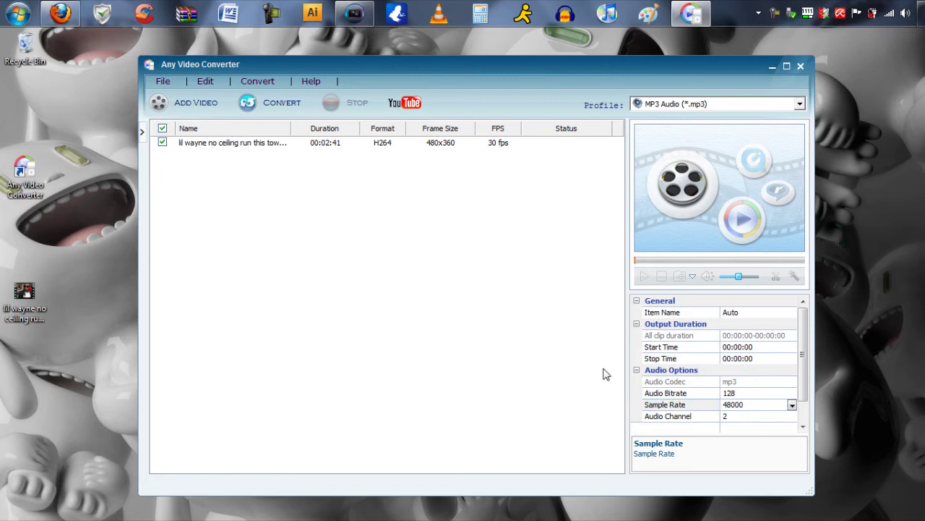
{"action": "left_click", "coordinate": [268, 105]}
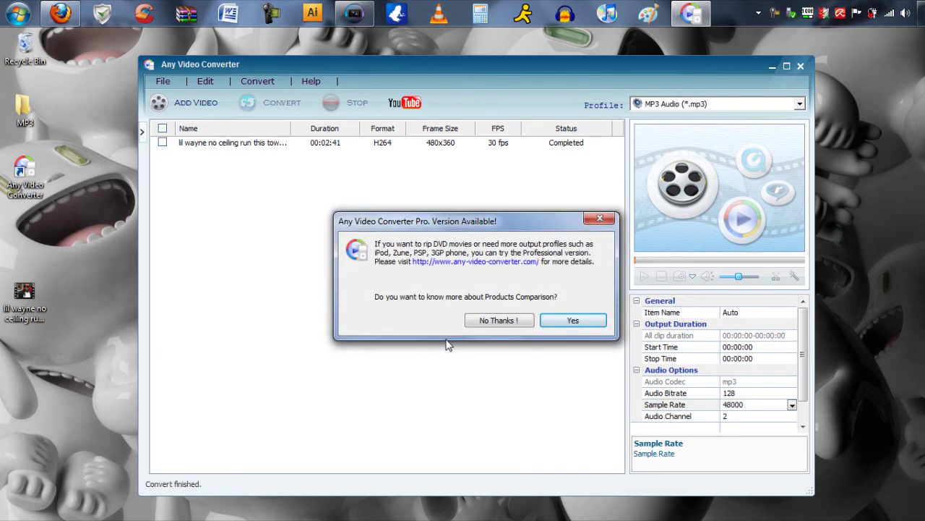
{"action": "left_click", "coordinate": [481, 321]}
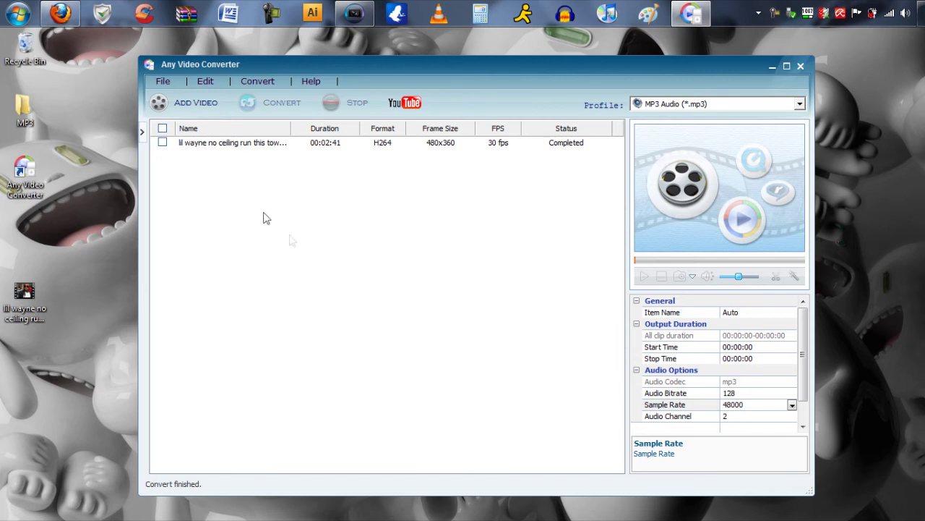
- Open the converter's output folder and switch its file view to larger icons with file type and size
{"action": "left_click", "coordinate": [163, 82]}
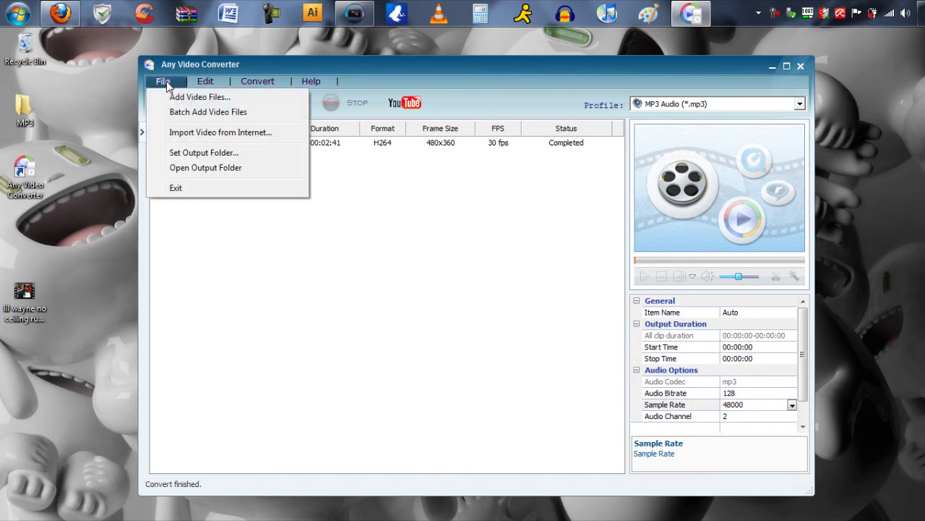
{"action": "left_click", "coordinate": [188, 171]}
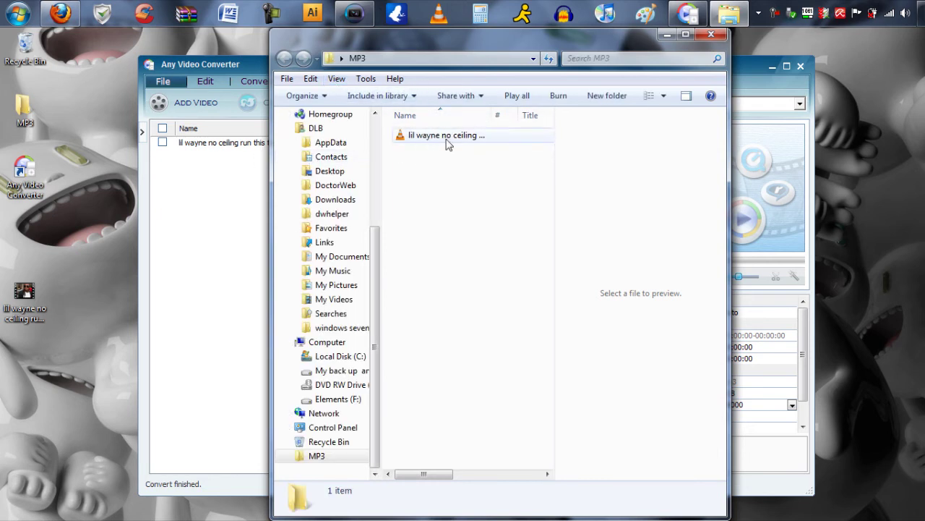
{"action": "left_click", "coordinate": [657, 97]}
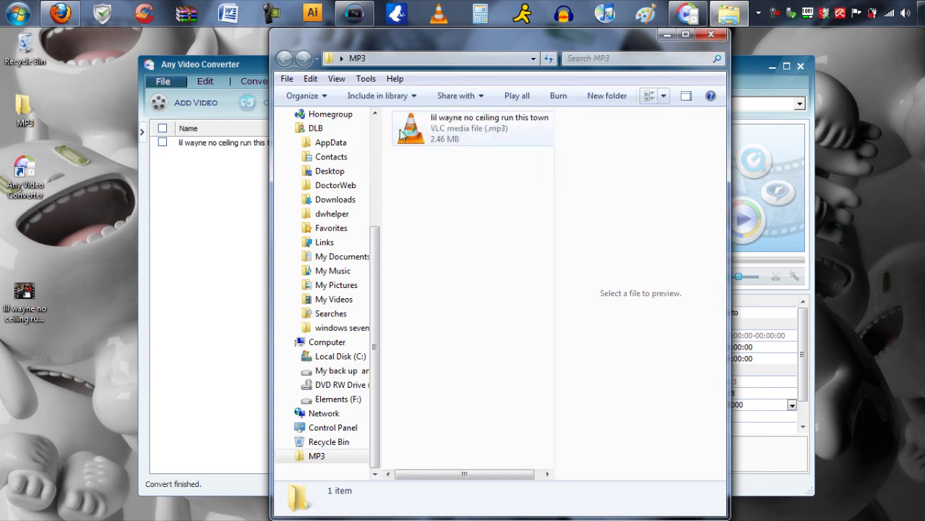